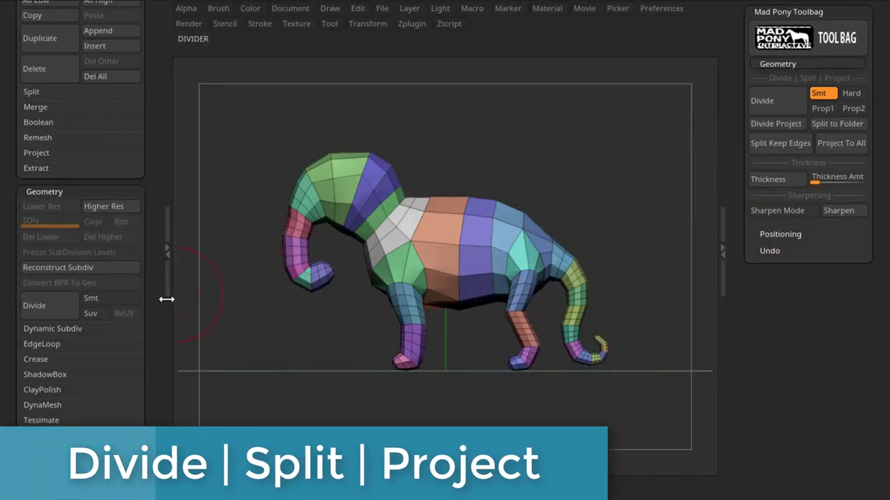
Enable the Smt smoothing toggle next to Divide in Tool > Geometry.
{"action": "left_click", "coordinate": [103, 299]}
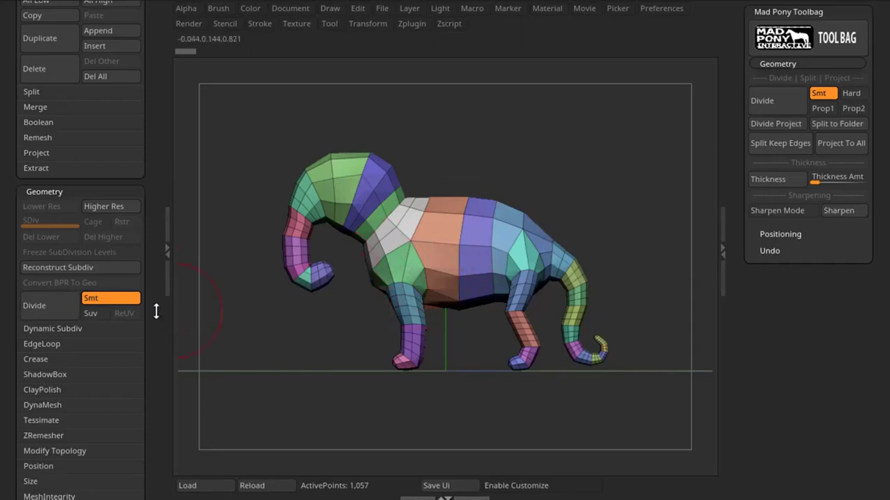
Smooth-subdivide the rhino to SDiv 3 (16,882 points), then return to the 1,057-point base.
{"action": "left_click", "coordinate": [57, 307]}
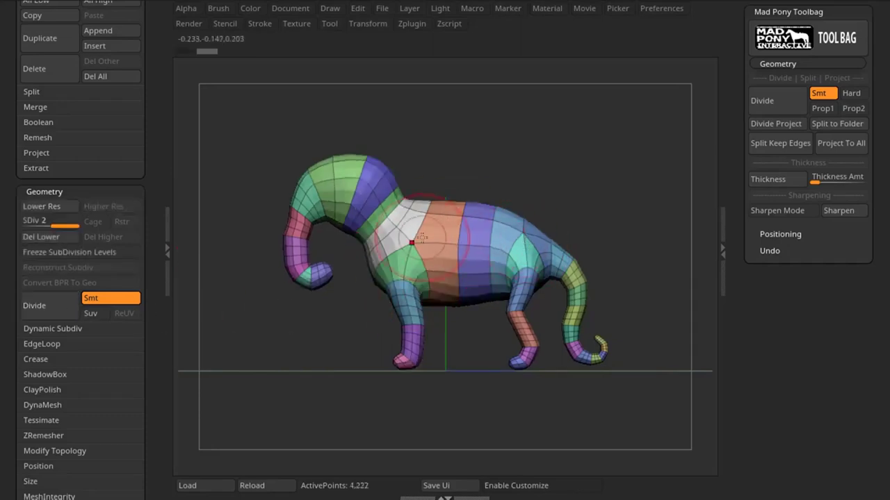
{"action": "key", "text": "ctrl+d"}
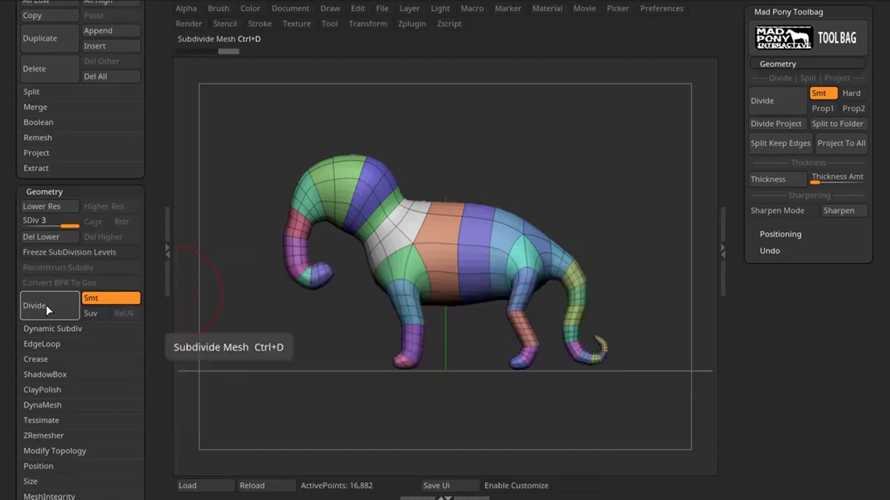
{"action": "key", "text": "shift+d"}
{"action": "key", "text": "shift+d"}
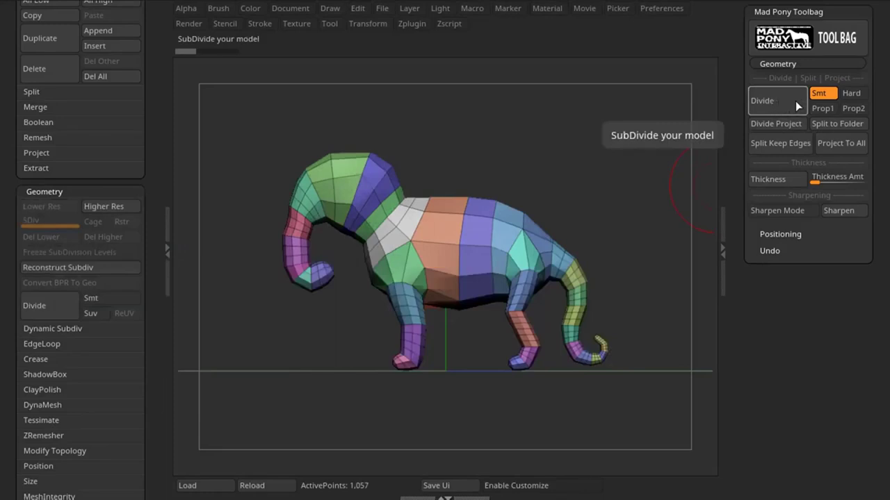
Try the Hard, Prop2 and Smt subdivision algorithms, settling on Prop1.
{"action": "left_click", "coordinate": [851, 93]}
{"action": "left_click", "coordinate": [854, 108]}
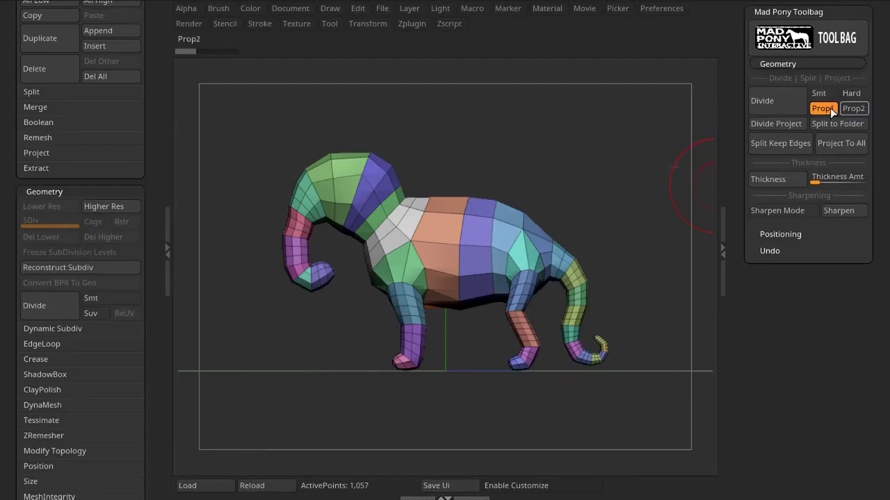
{"action": "left_click", "coordinate": [818, 93]}
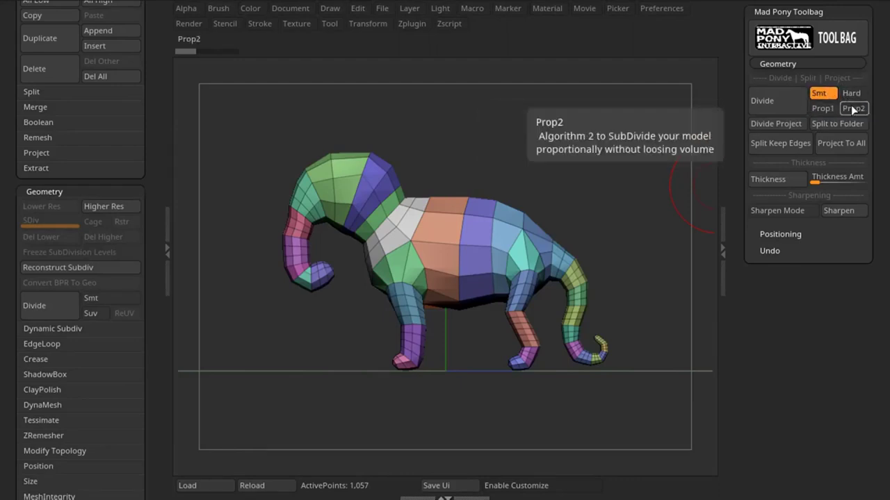
{"action": "left_click", "coordinate": [854, 108]}
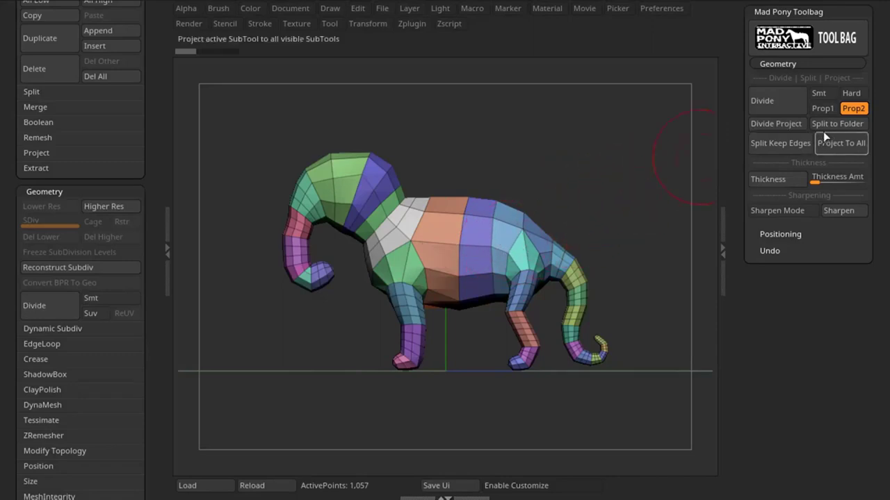
{"action": "left_click", "coordinate": [827, 109]}
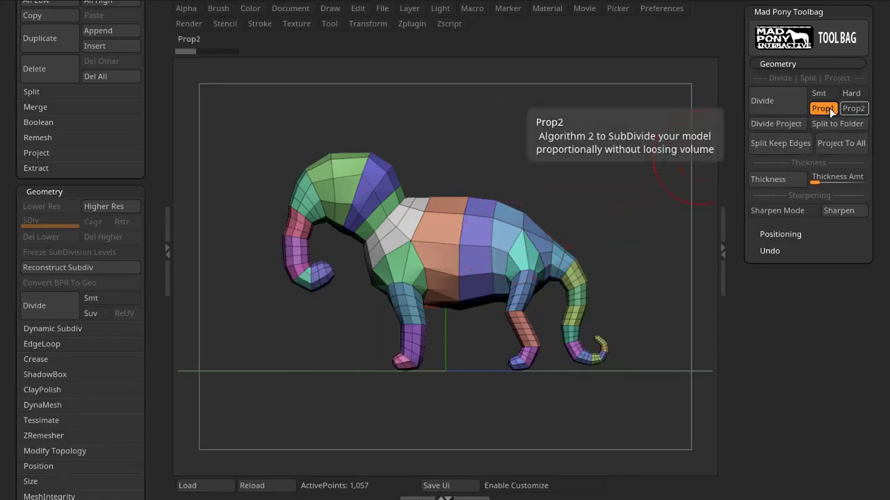
Subdivide the rhino twice with Prop1 to SDiv 3, then select Smt for the base mesh.
{"action": "left_click", "coordinate": [782, 104]}
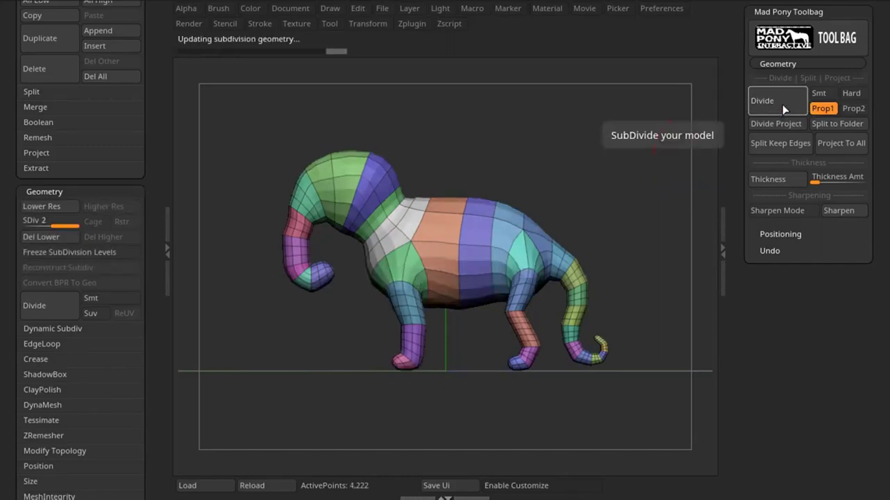
{"action": "left_click", "coordinate": [782, 104]}
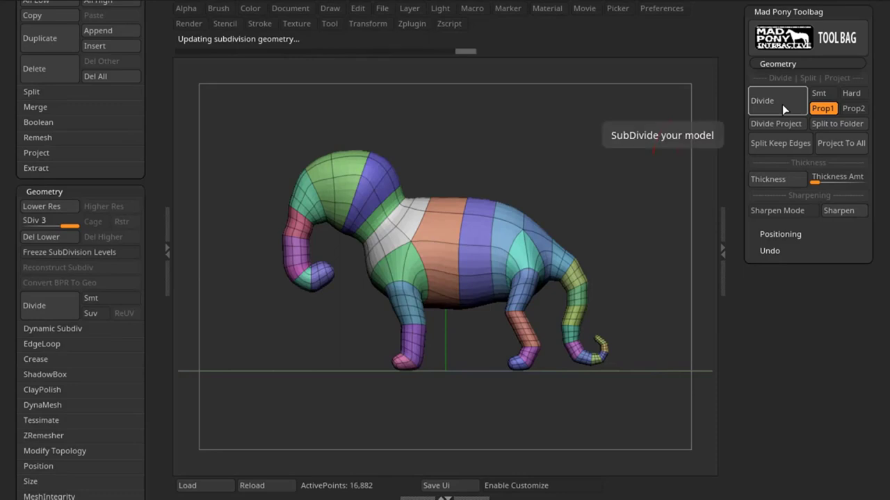
{"action": "left_click", "coordinate": [819, 93]}
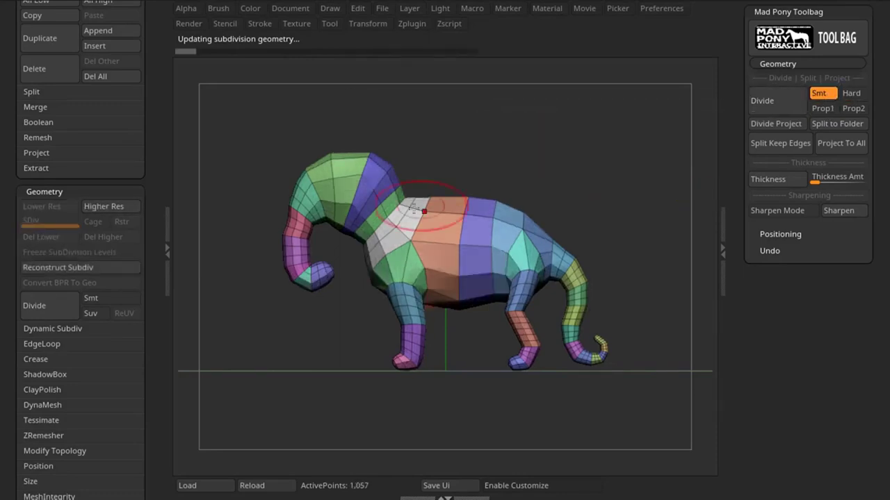
Divide the rhino once with the Hard algorithm to 4,222 points, then drop back to 1,057.
{"action": "left_click", "coordinate": [101, 298]}
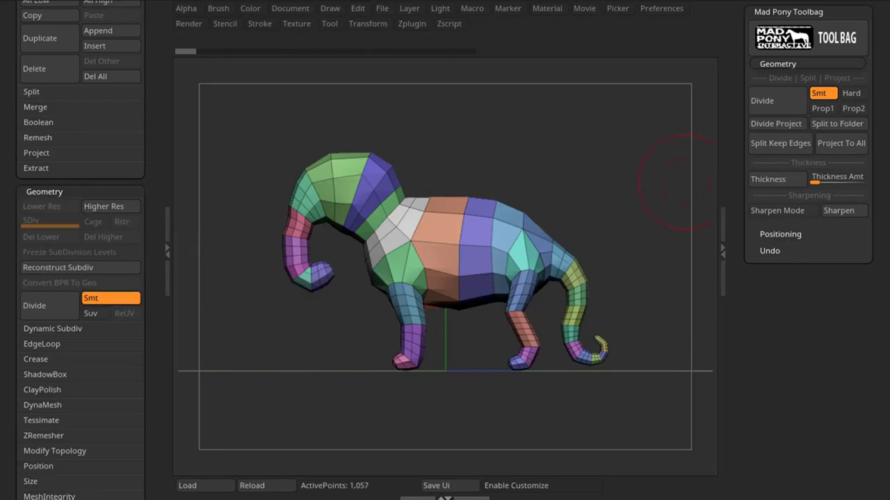
{"action": "left_click", "coordinate": [850, 93]}
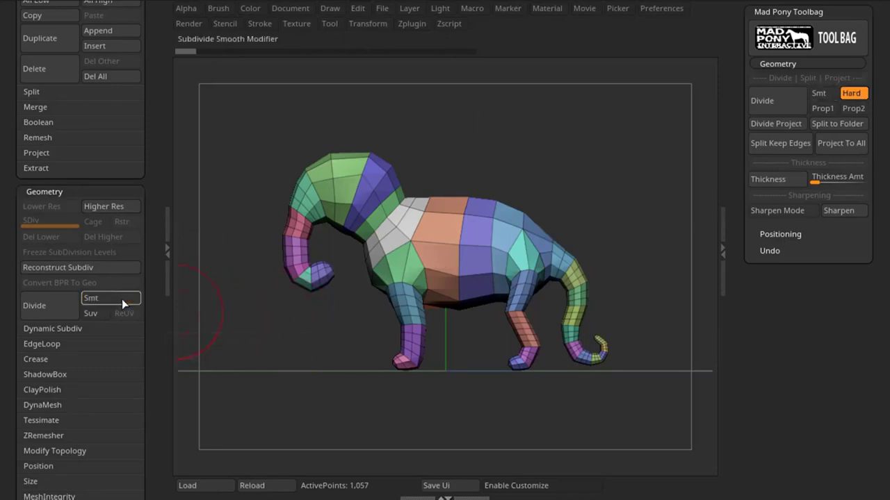
{"action": "left_click", "coordinate": [48, 305]}
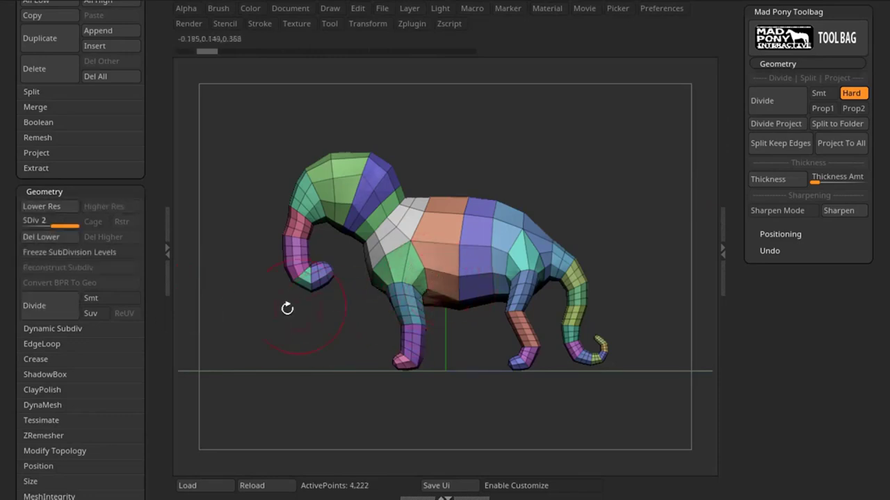
{"action": "key", "text": "shift+d"}
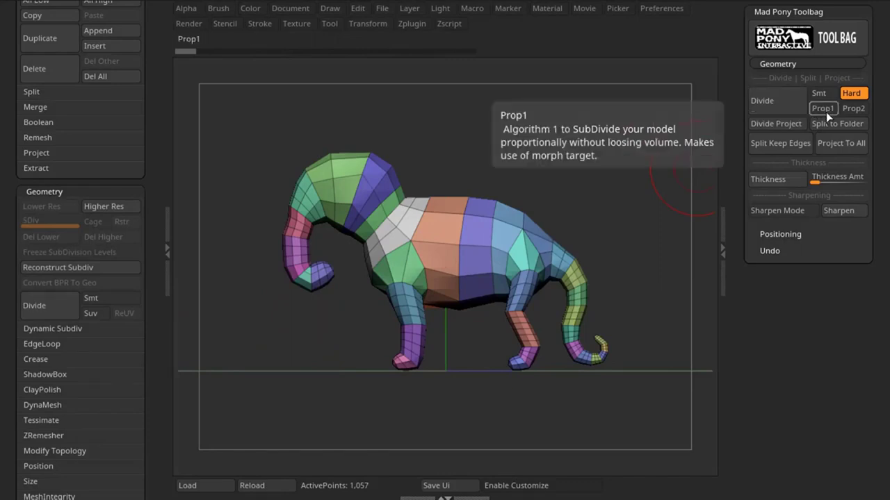
Divide the rhino with Prop2 to 4,222 points, then return to the 1,057-point base mesh.
{"action": "left_click", "coordinate": [855, 111]}
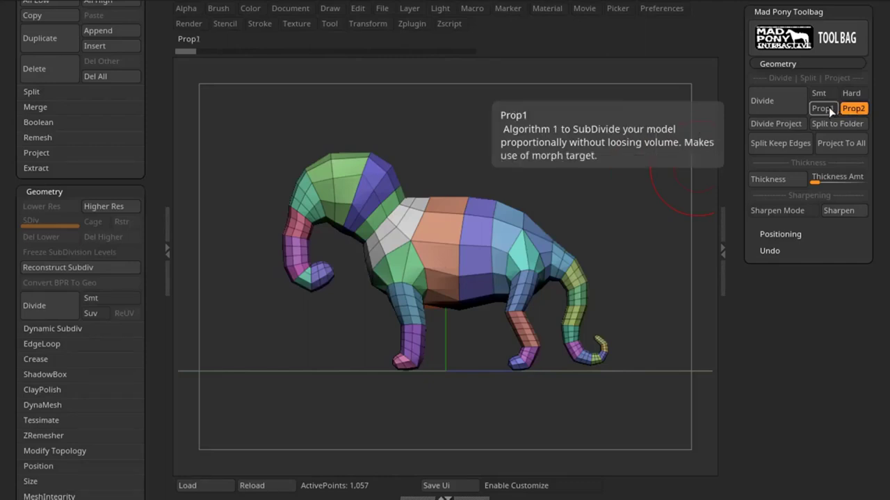
{"action": "left_click", "coordinate": [824, 109]}
{"action": "left_click", "coordinate": [854, 109]}
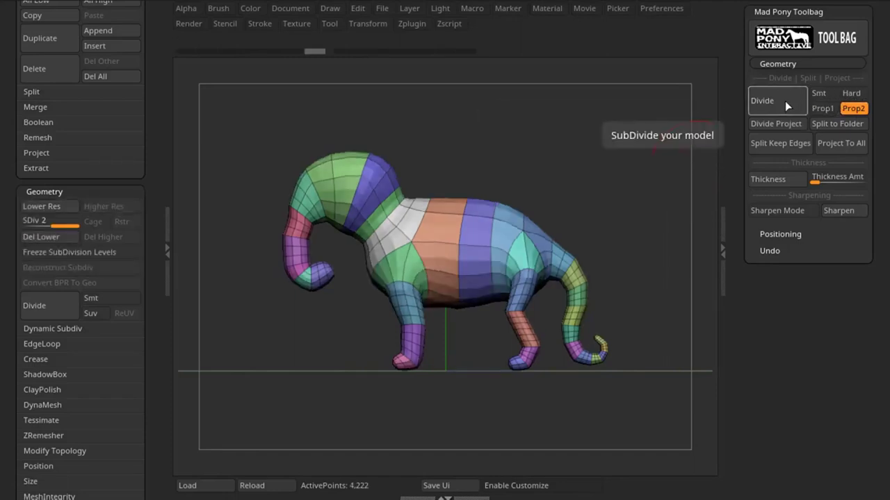
{"action": "left_click", "coordinate": [778, 124]}
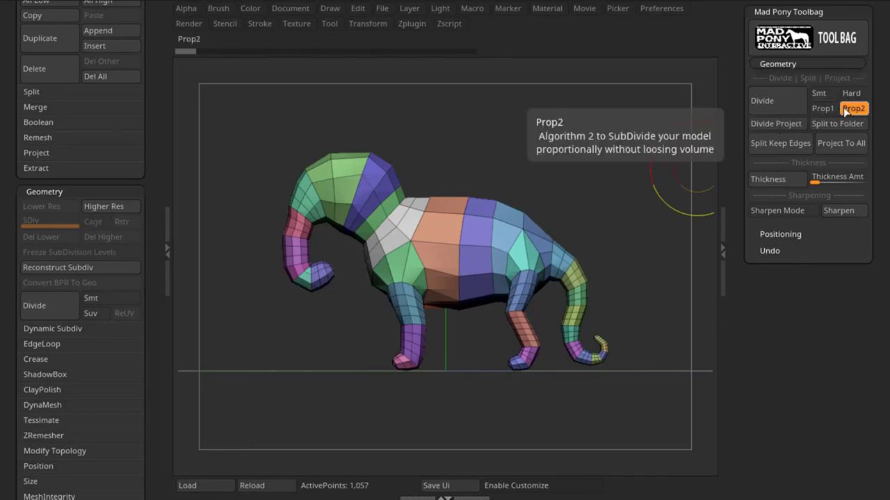
Expand Subtool > Project to show Dist, Mean and PA Blur, and scroll up to the Subtool list.
{"action": "left_click", "coordinate": [794, 122]}
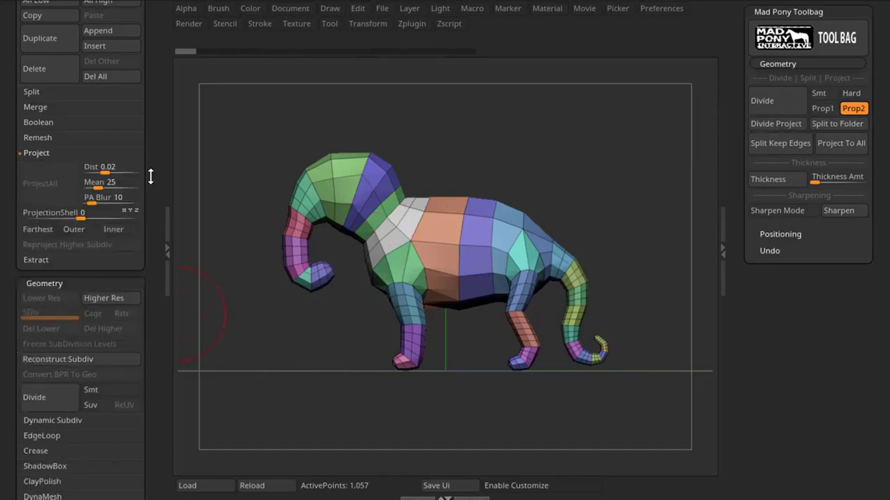
{"action": "left_click_drag", "start_coordinate": [150, 177], "coordinate": [151, 237]}
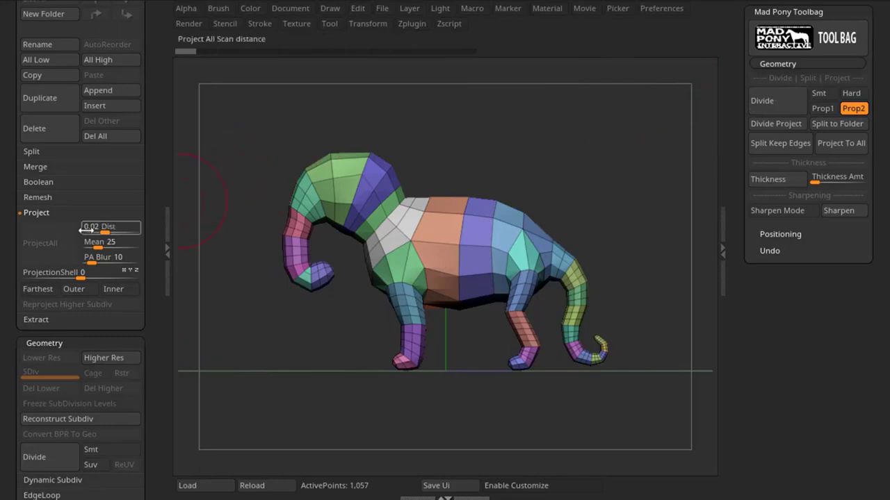
{"action": "left_click_drag", "start_coordinate": [159, 204], "coordinate": [167, 290]}
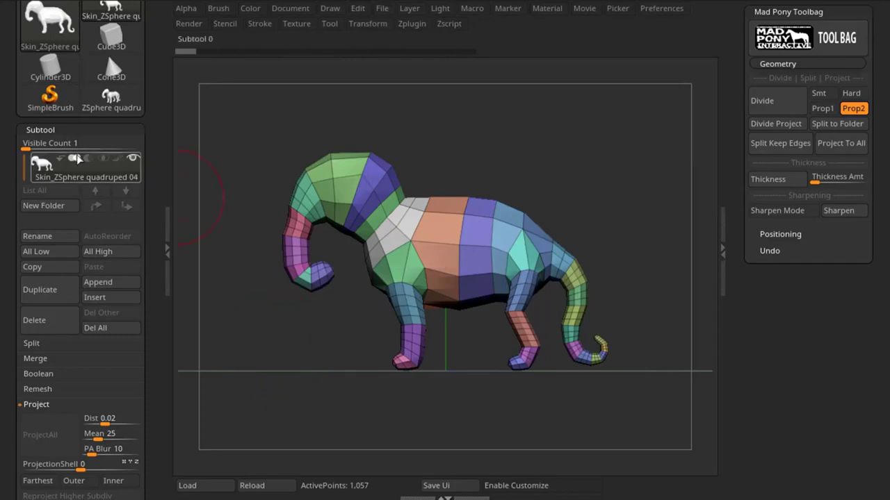
Split the rhino's polygroups into 34 subtools inside a folder named 'My Folder'.
{"action": "left_click_drag", "start_coordinate": [25, 146], "coordinate": [69, 145]}
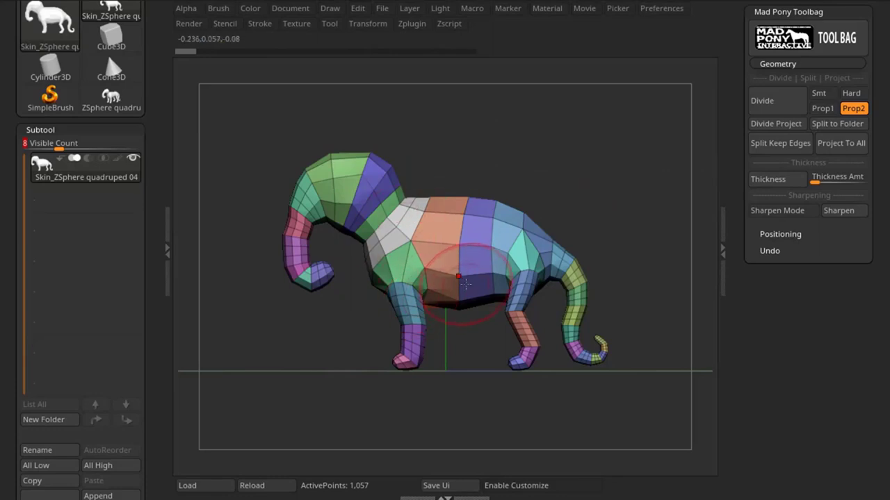
{"action": "left_click", "coordinate": [831, 123]}
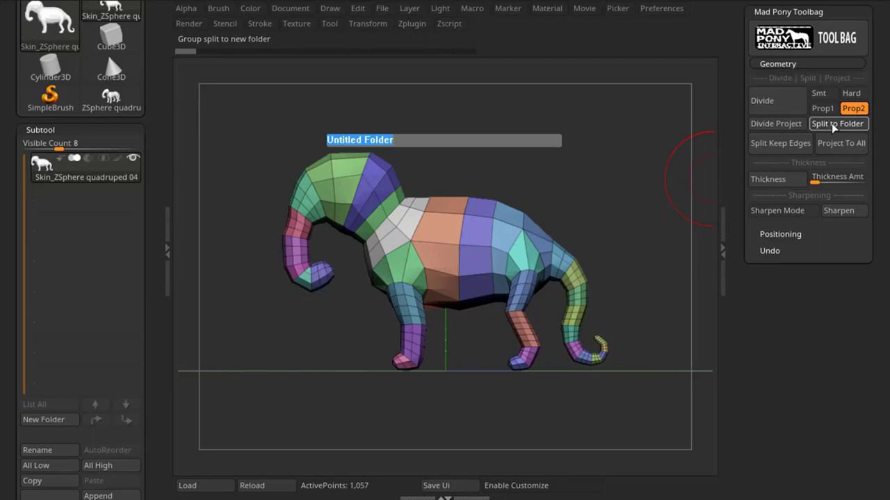
{"action": "type", "text": "My Folder"}
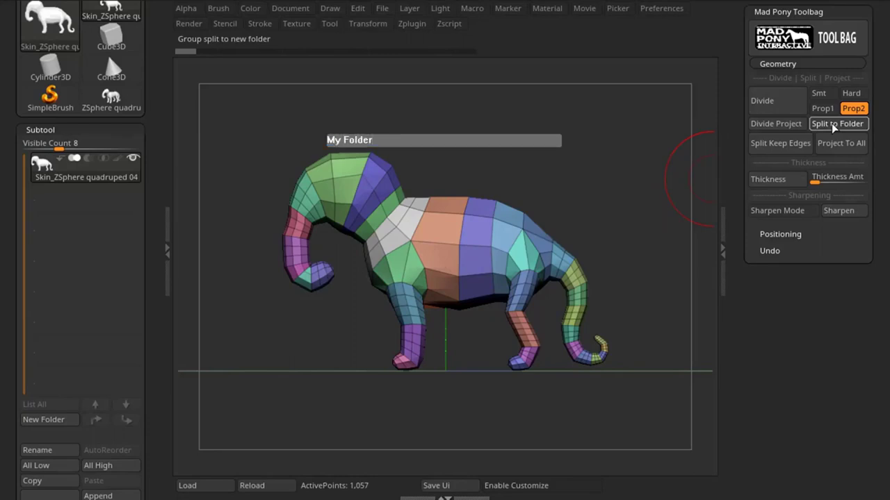
{"action": "key", "text": "Return"}
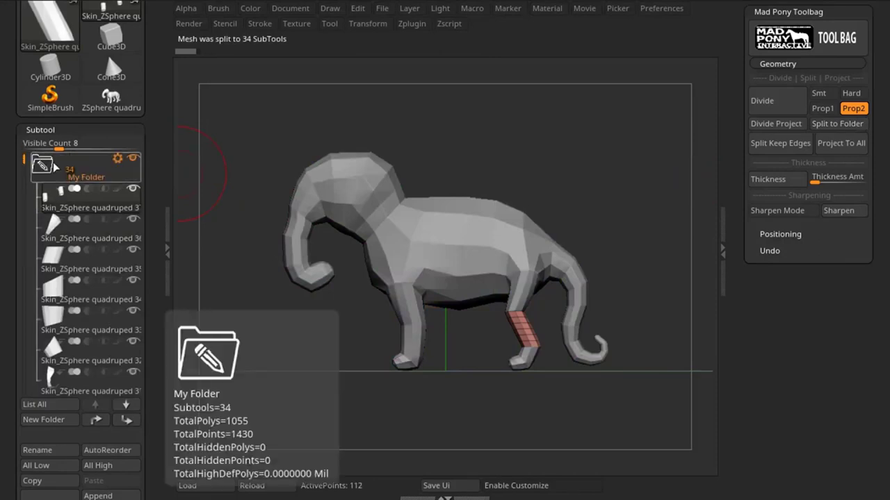
Step down through the split body-piece subtools one by one, including the tail piece.
{"action": "left_click", "coordinate": [125, 406]}
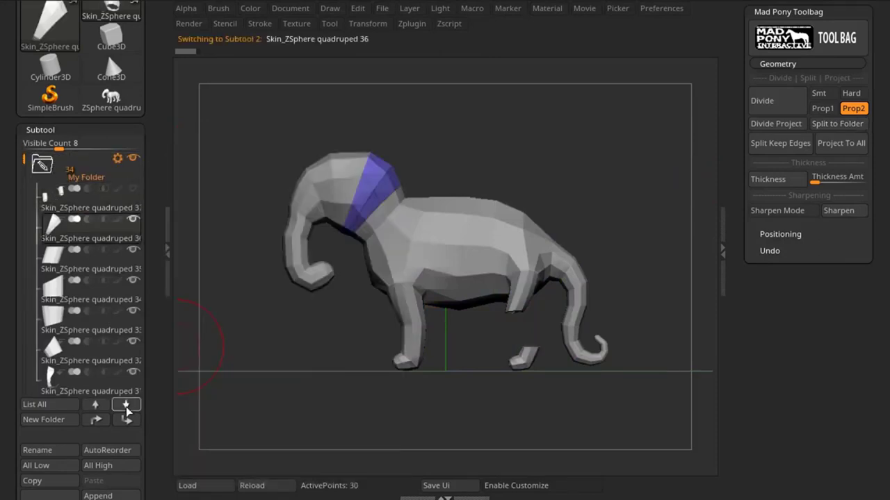
{"action": "left_click", "coordinate": [126, 406]}
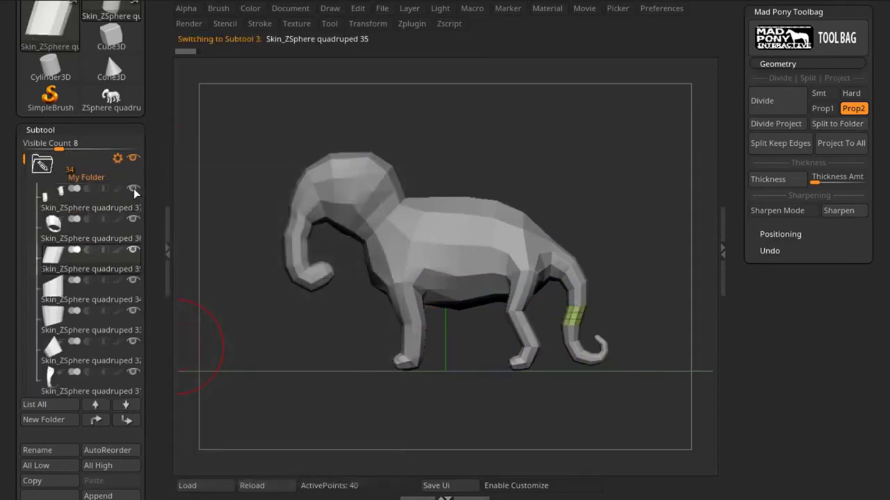
{"action": "left_click", "coordinate": [126, 404]}
{"action": "left_click", "coordinate": [126, 405]}
{"action": "left_click", "coordinate": [126, 405]}
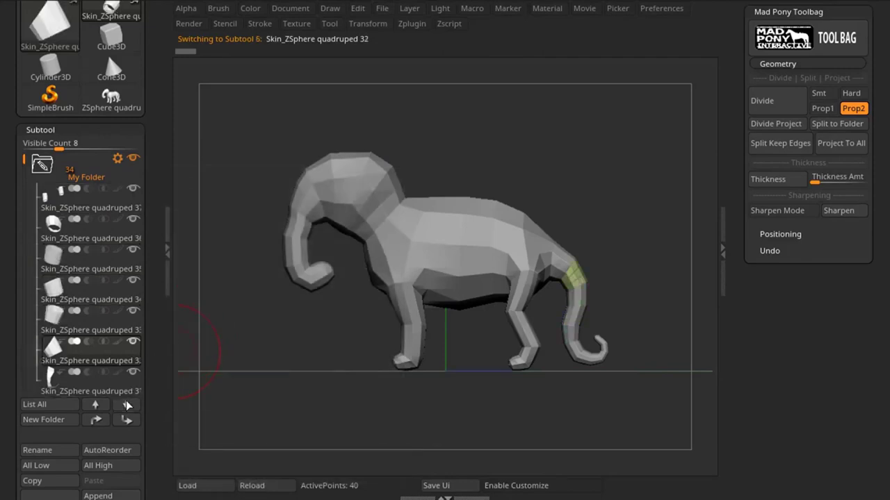
{"action": "left_click", "coordinate": [126, 404]}
{"action": "left_click", "coordinate": [126, 404]}
{"action": "left_click", "coordinate": [126, 405]}
{"action": "left_click", "coordinate": [125, 404]}
{"action": "left_click", "coordinate": [125, 405]}
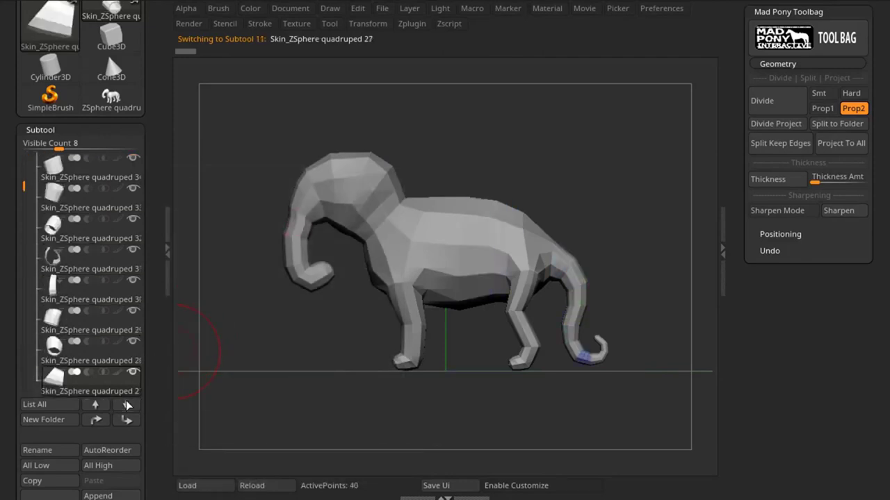
{"action": "left_click", "coordinate": [126, 405]}
{"action": "left_click", "coordinate": [126, 405]}
{"action": "left_click", "coordinate": [126, 404]}
{"action": "left_click", "coordinate": [126, 404]}
{"action": "left_click", "coordinate": [125, 405]}
{"action": "left_click", "coordinate": [126, 405]}
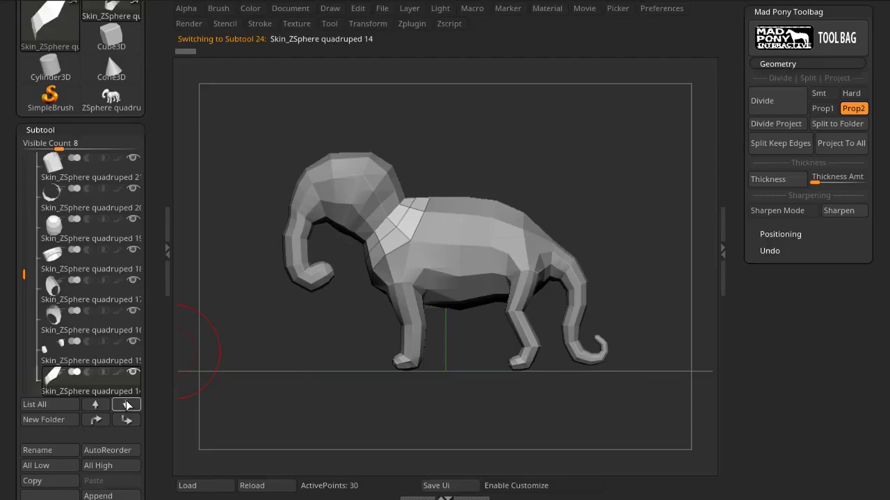
{"action": "left_click", "coordinate": [126, 405]}
{"action": "left_click", "coordinate": [126, 405]}
{"action": "left_click", "coordinate": [126, 405]}
{"action": "left_click", "coordinate": [126, 404]}
{"action": "left_click", "coordinate": [126, 404]}
{"action": "left_click", "coordinate": [126, 405]}
{"action": "left_click", "coordinate": [125, 404]}
{"action": "left_click", "coordinate": [126, 405]}
{"action": "left_click", "coordinate": [126, 404]}
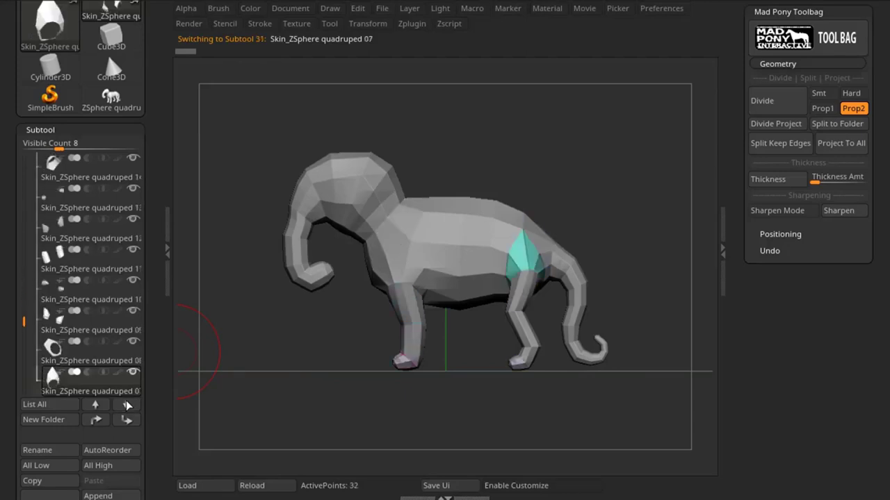
{"action": "left_click", "coordinate": [126, 405]}
{"action": "left_click", "coordinate": [125, 404]}
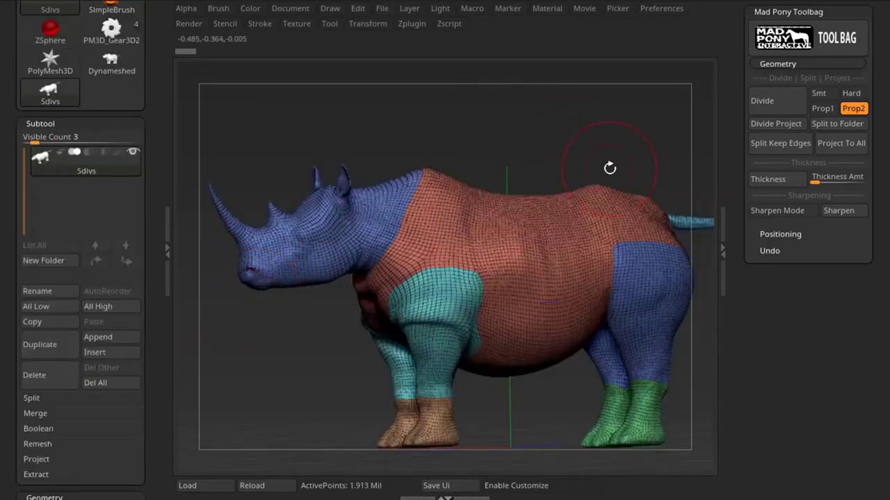
{"action": "left_click", "coordinate": [771, 149]}
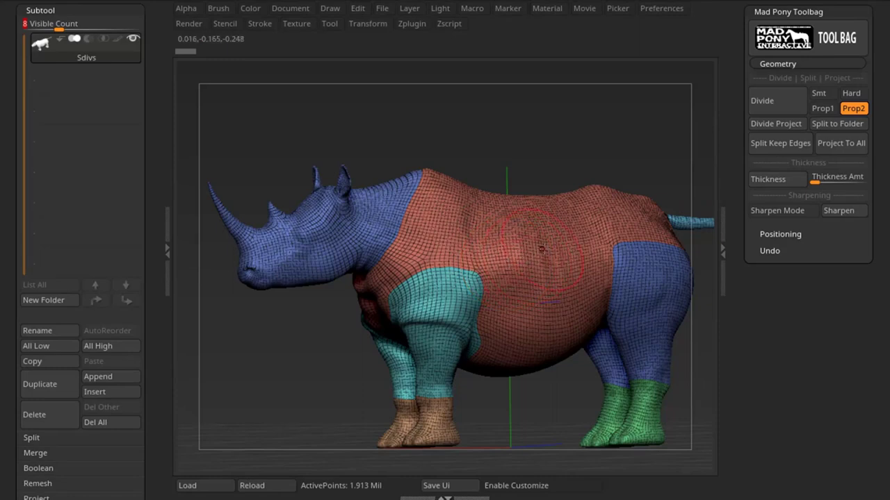
Run Split Keep Edges with the border mask set to one grow step, creating Sdivs1–7 and Sdivs-Border1.
{"action": "left_click", "coordinate": [775, 149]}
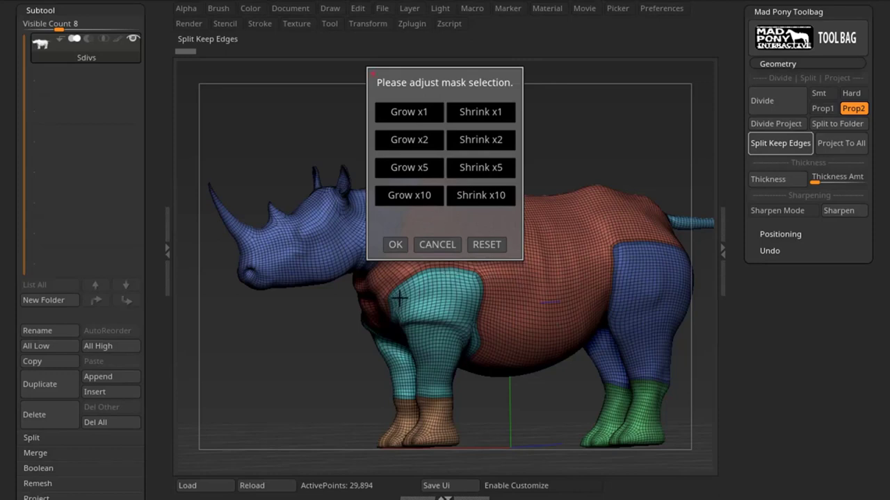
{"action": "left_click", "coordinate": [409, 112]}
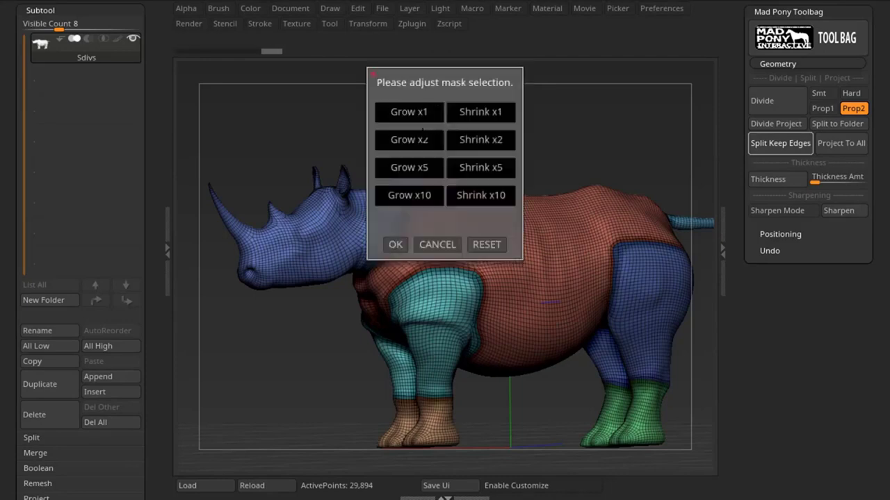
{"action": "left_click", "coordinate": [409, 139]}
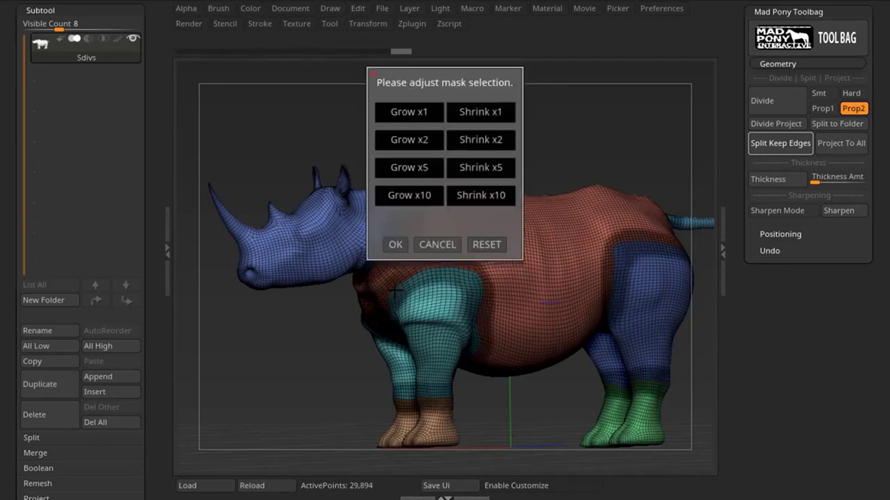
{"action": "left_click", "coordinate": [483, 244]}
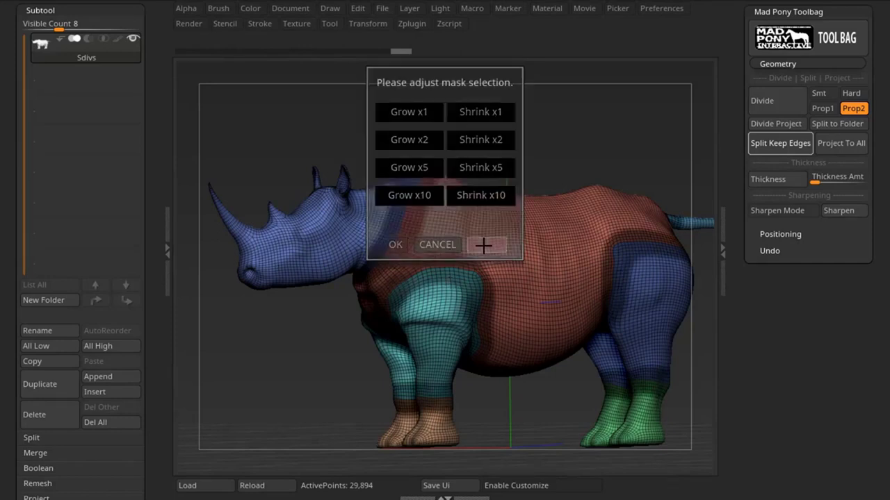
{"action": "left_click", "coordinate": [422, 113]}
{"action": "left_click", "coordinate": [422, 112]}
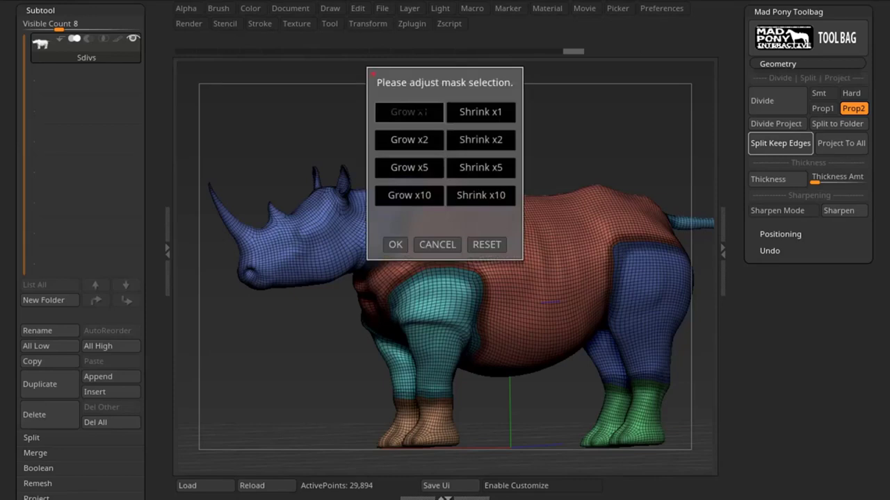
{"action": "left_click", "coordinate": [461, 112]}
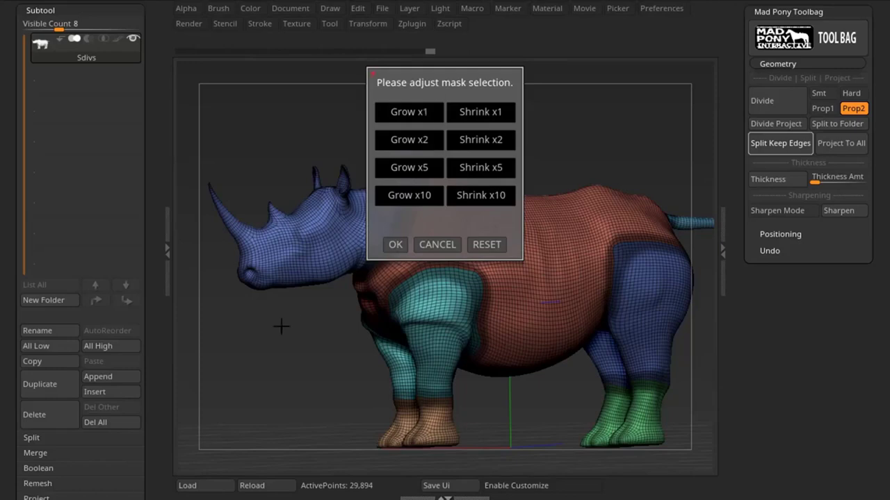
{"action": "left_click", "coordinate": [399, 245]}
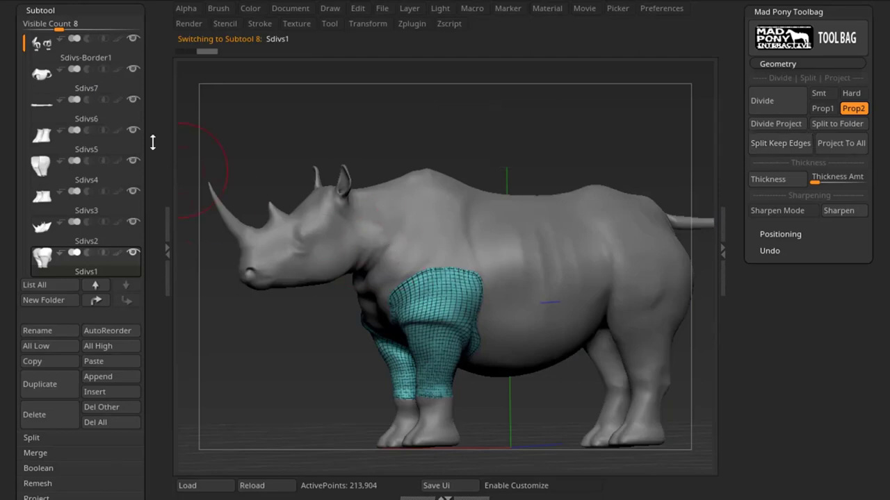
Solo Sdivs-Border1 to inspect the border strips, then check Sdivs7 and a lower piece.
{"action": "left_click", "coordinate": [43, 53]}
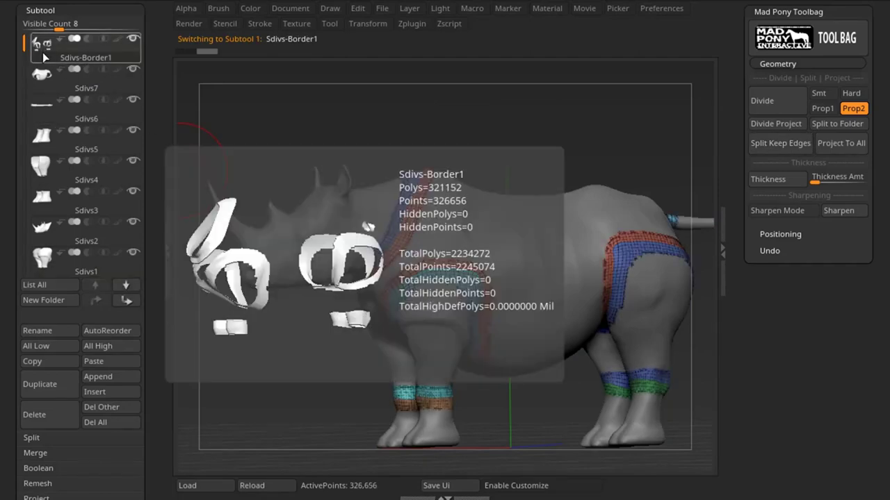
{"action": "left_click", "coordinate": [132, 39]}
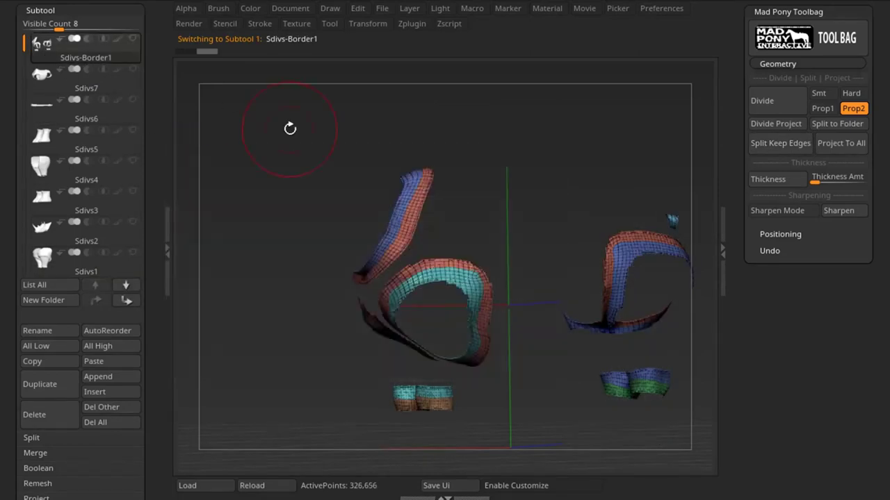
{"action": "left_click_drag", "start_coordinate": [303, 152], "coordinate": [264, 151]}
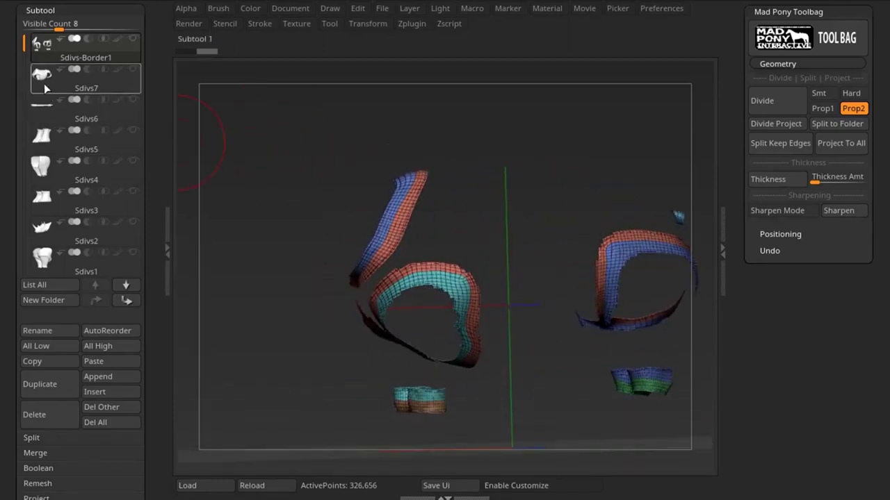
{"action": "left_click", "coordinate": [44, 85]}
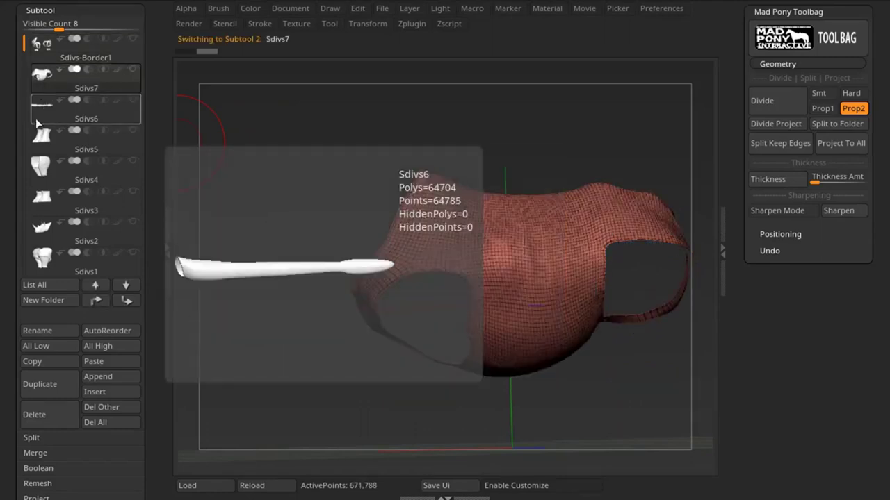
{"action": "left_click", "coordinate": [42, 165]}
{"action": "left_click_drag", "start_coordinate": [204, 219], "coordinate": [233, 228]}
Step through the subtools back to Sdivs-Border1, make all visible, and set Visible Count to 9.
{"action": "key", "text": "Down"}
{"action": "key", "text": "Down"}
{"action": "key", "text": "Down"}
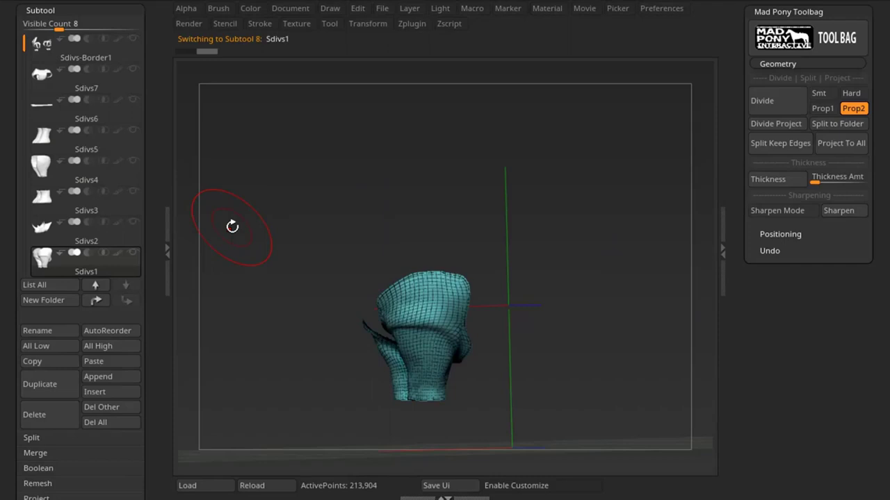
{"action": "key", "text": "Up"}
{"action": "key", "text": "Up"}
{"action": "key", "text": "Up"}
{"action": "key", "text": "Up"}
{"action": "key", "text": "Up"}
{"action": "key", "text": "Up"}
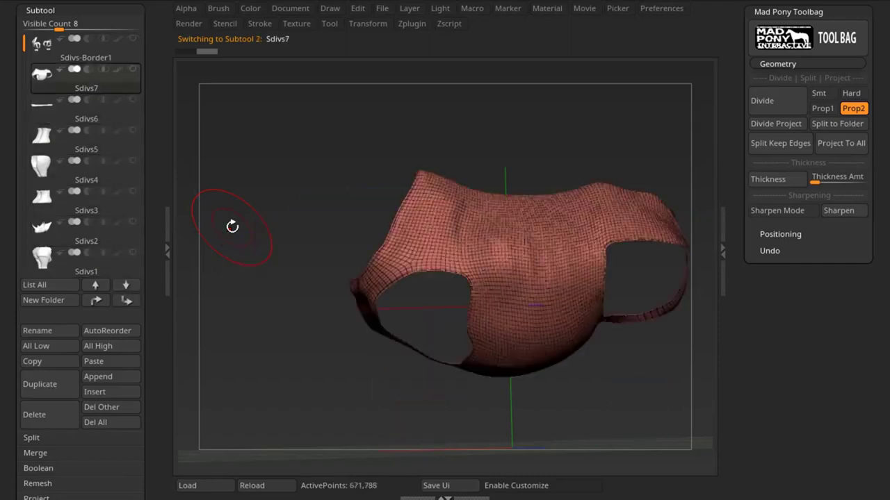
{"action": "key", "text": "Up"}
{"action": "key", "text": "Down"}
{"action": "key", "text": "Down"}
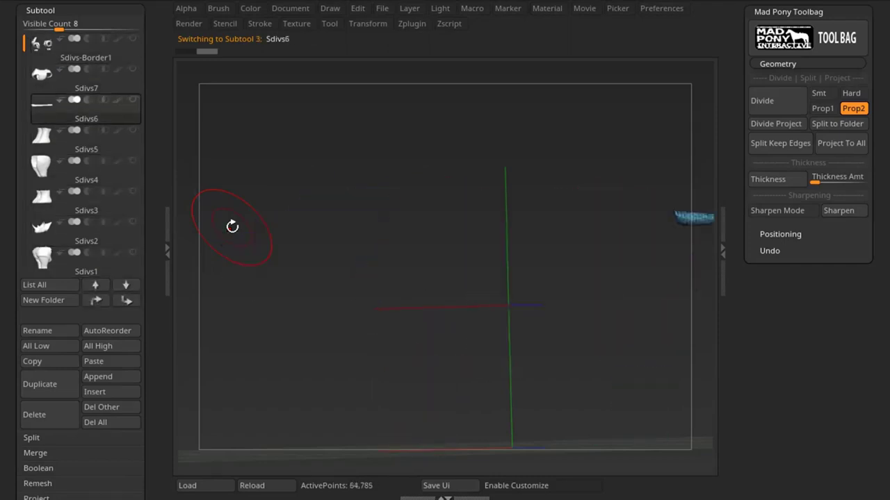
{"action": "left_click", "coordinate": [138, 41], "text": "shift"}
{"action": "left_click_drag", "start_coordinate": [59, 29], "coordinate": [64, 29]}
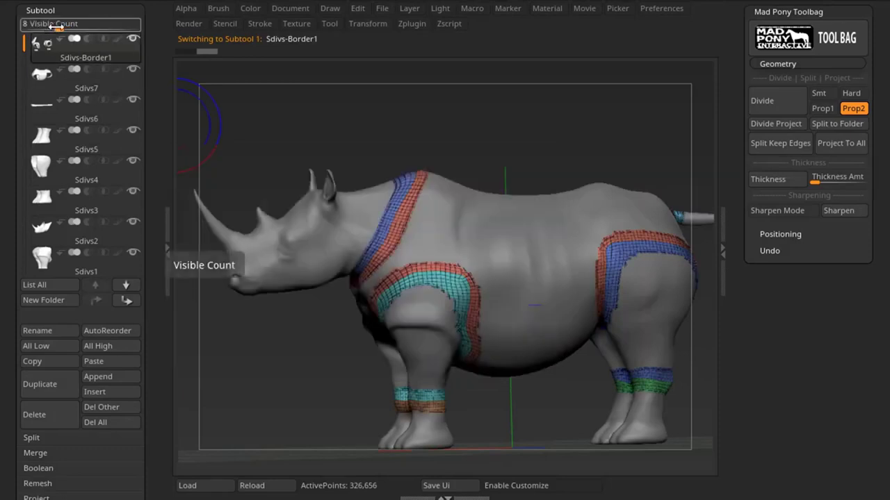
Sculpt a crease up the neck seam on Sdivs2 and two shoulder creases on Sdivs7.
{"action": "left_click", "coordinate": [41, 232]}
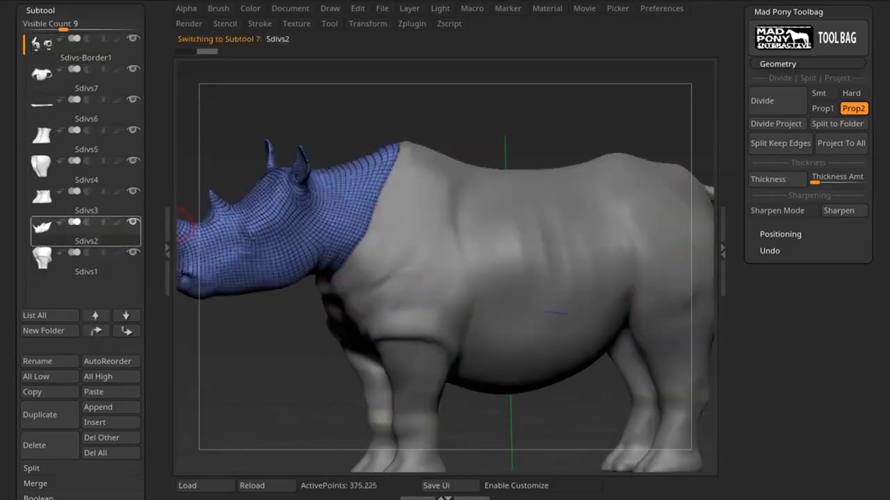
{"action": "left_click_drag", "start_coordinate": [345, 209], "coordinate": [368, 172]}
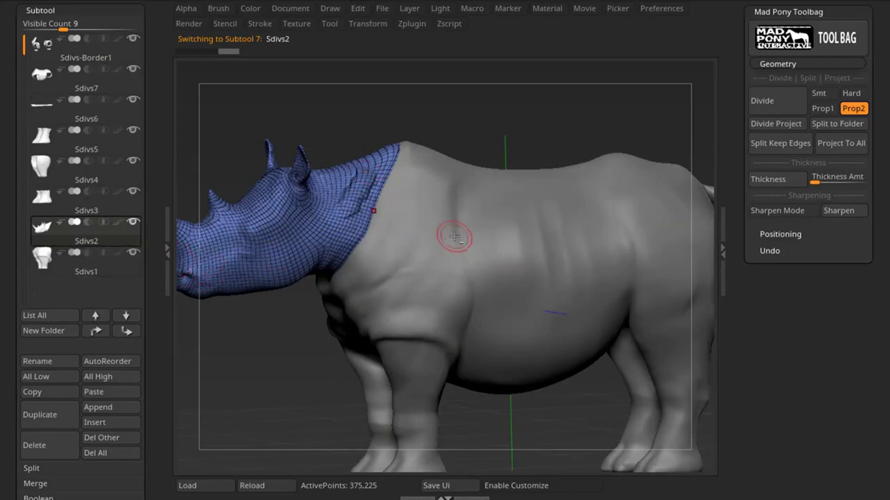
{"action": "left_click", "coordinate": [400, 219], "text": "alt"}
{"action": "mouse_move", "coordinate": [389, 223]}
{"action": "left_mouse_down"}
{"action": "mouse_move", "coordinate": [410, 210]}
{"action": "mouse_move", "coordinate": [434, 210]}
{"action": "left_mouse_up"}
{"action": "left_click_drag", "start_coordinate": [407, 183], "coordinate": [444, 189]}
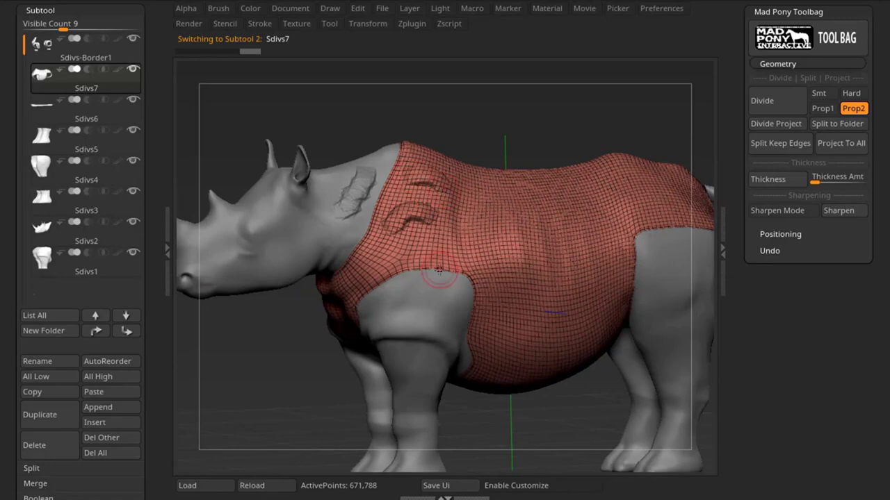
Sculpt a crease on the front leg subtool Sdivs1, then select Sdivs-Border1.
{"action": "left_click", "coordinate": [424, 295], "text": "alt"}
{"action": "left_click_drag", "start_coordinate": [424, 295], "coordinate": [404, 321]}
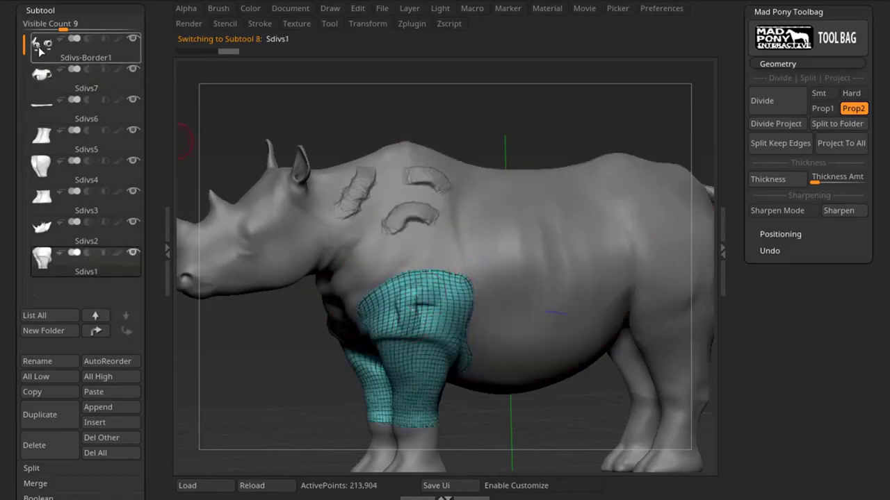
{"action": "left_click", "coordinate": [87, 48]}
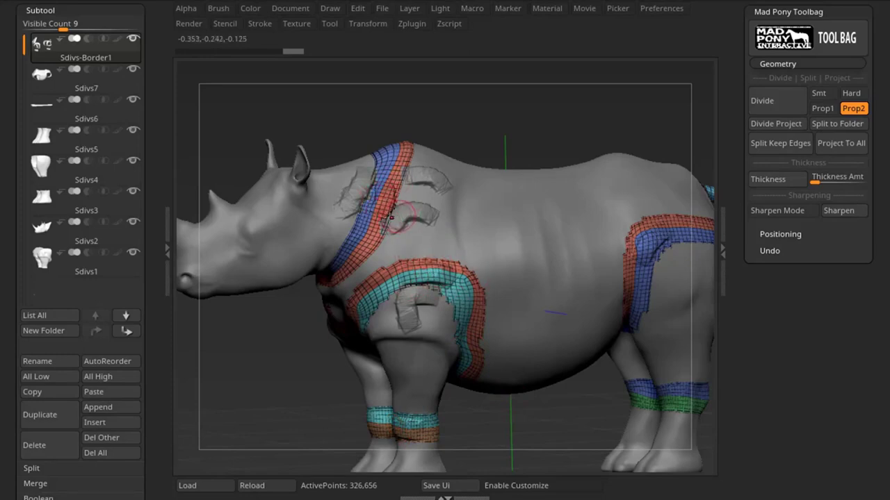
Switch from Sdivs2 back to Sdivs-Border1 and turn the rhino slightly to inspect the borders.
{"action": "left_click", "coordinate": [343, 243], "text": "alt"}
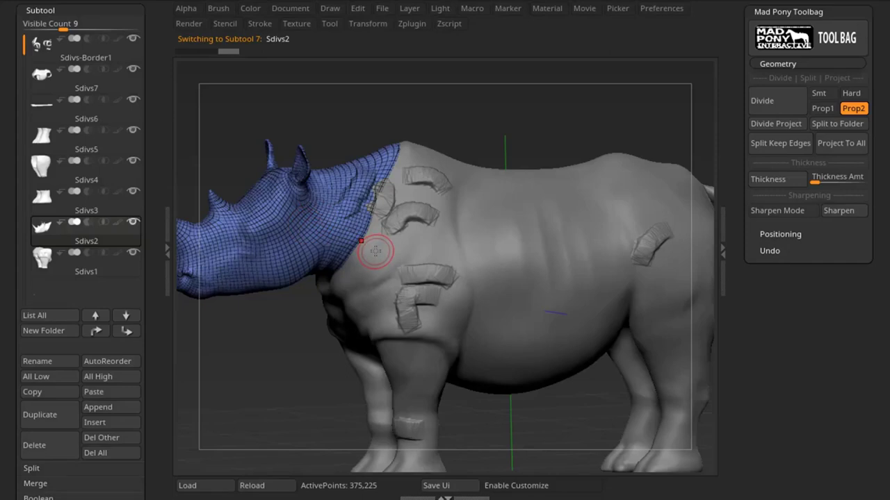
{"action": "left_click", "coordinate": [62, 55]}
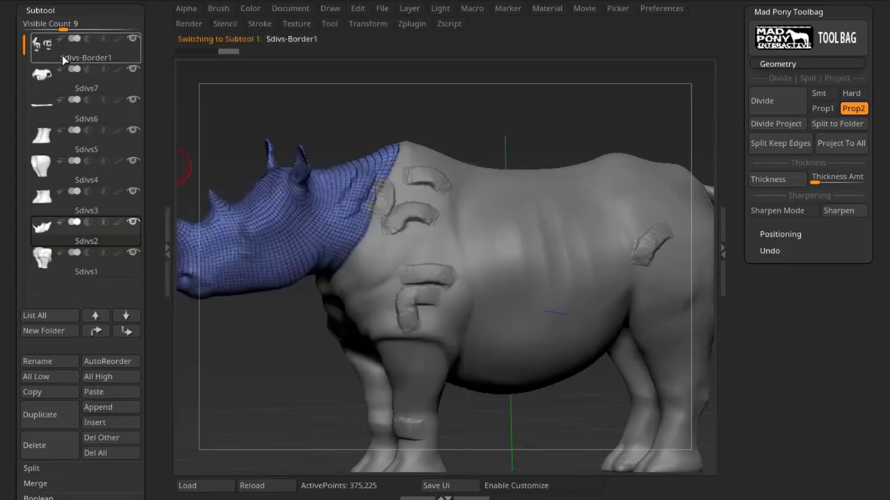
{"action": "mouse_move", "coordinate": [90, 62]}
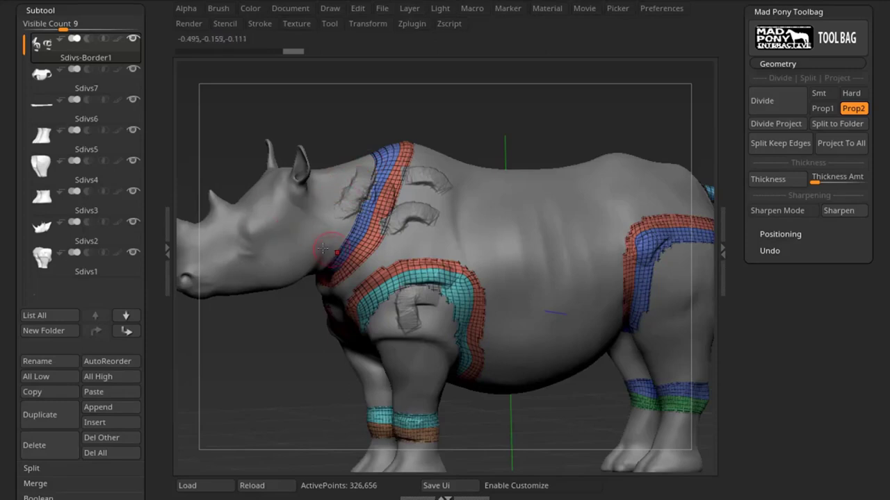
{"action": "left_click", "coordinate": [356, 287], "text": "alt"}
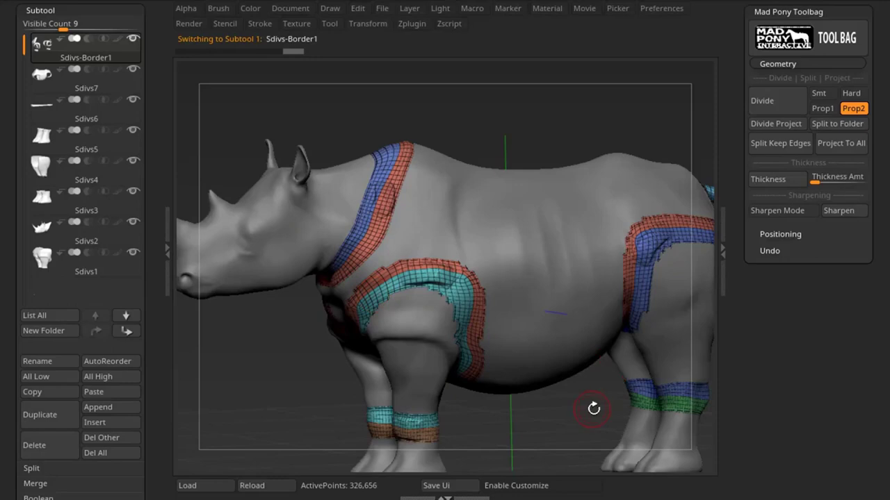
{"action": "mouse_move", "coordinate": [593, 409]}
{"action": "left_mouse_down"}
{"action": "mouse_move", "coordinate": [608, 407]}
{"action": "mouse_move", "coordinate": [588, 410]}
{"action": "left_mouse_up"}
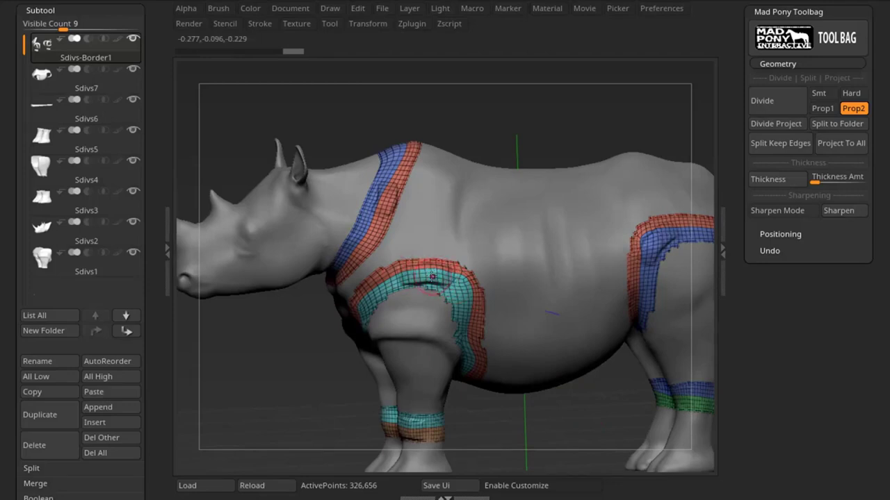
Turn off PolyF in the Transform palette and rotate the rhino to a side-on view.
{"action": "left_click", "coordinate": [369, 24]}
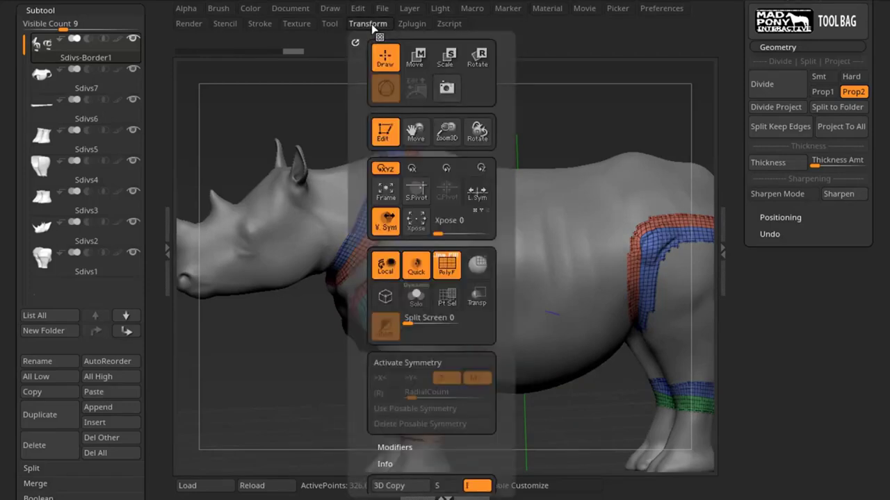
{"action": "left_click", "coordinate": [447, 266]}
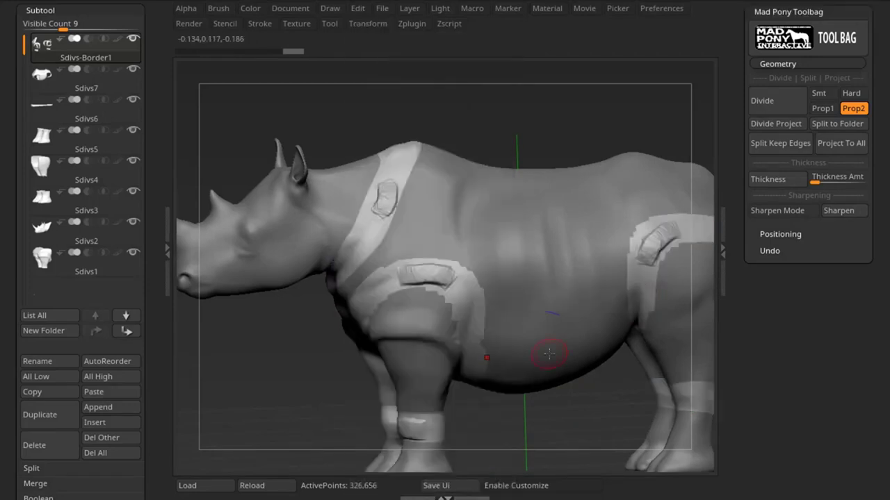
{"action": "left_click_drag", "start_coordinate": [579, 426], "coordinate": [584, 423]}
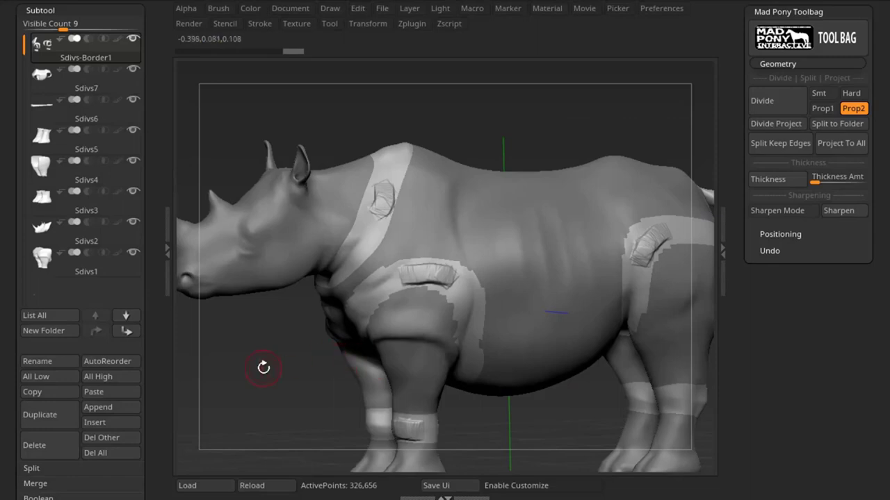
{"action": "mouse_move", "coordinate": [42, 89]}
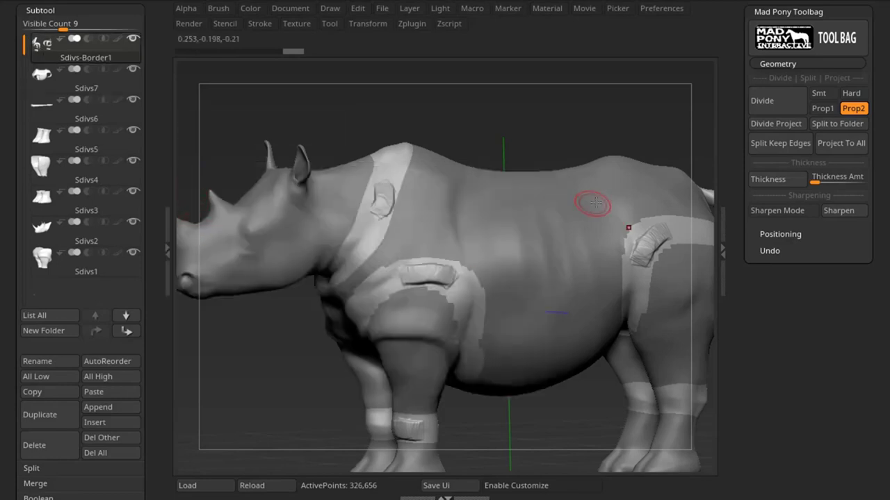
Run Mad Pony Toolbag's Project To All, dismiss the Done notice, and select body subtool Sdivs7.
{"action": "left_click", "coordinate": [857, 148]}
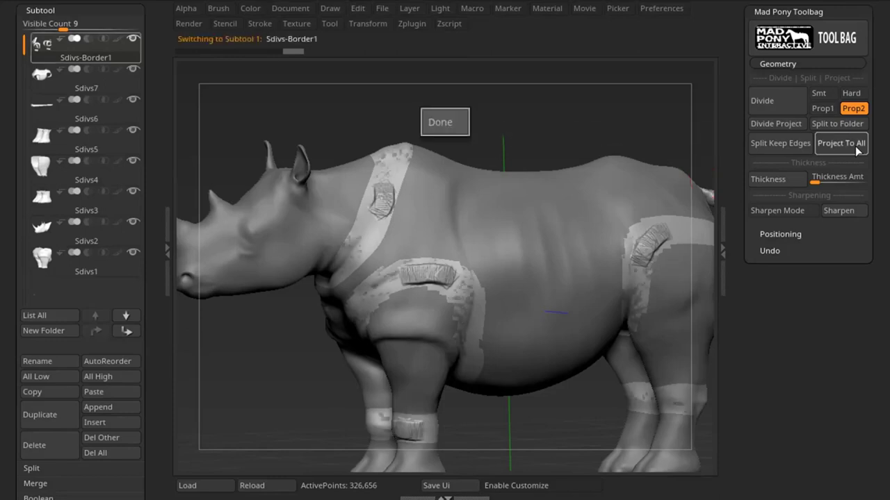
{"action": "left_click", "coordinate": [487, 161]}
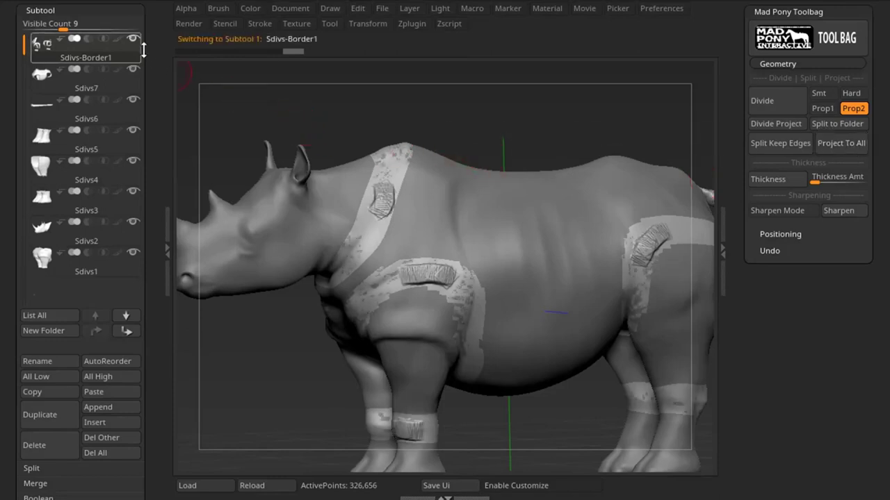
{"action": "mouse_move", "coordinate": [134, 43]}
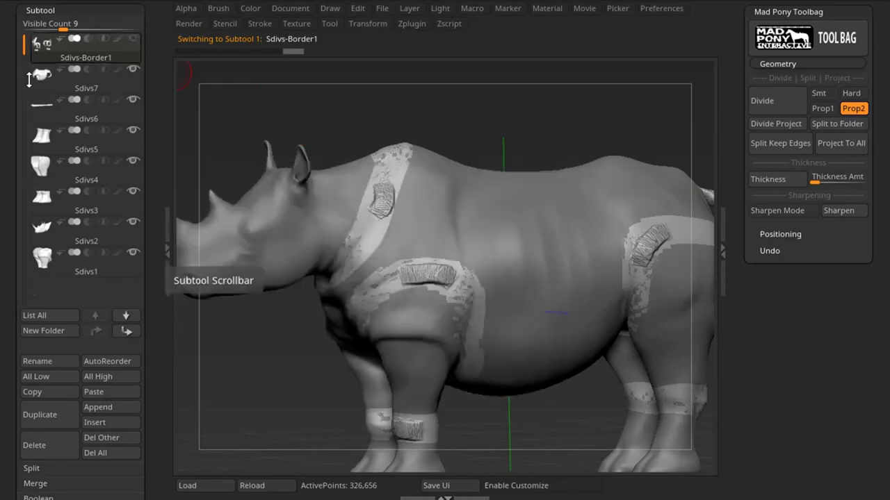
{"action": "left_click", "coordinate": [42, 82]}
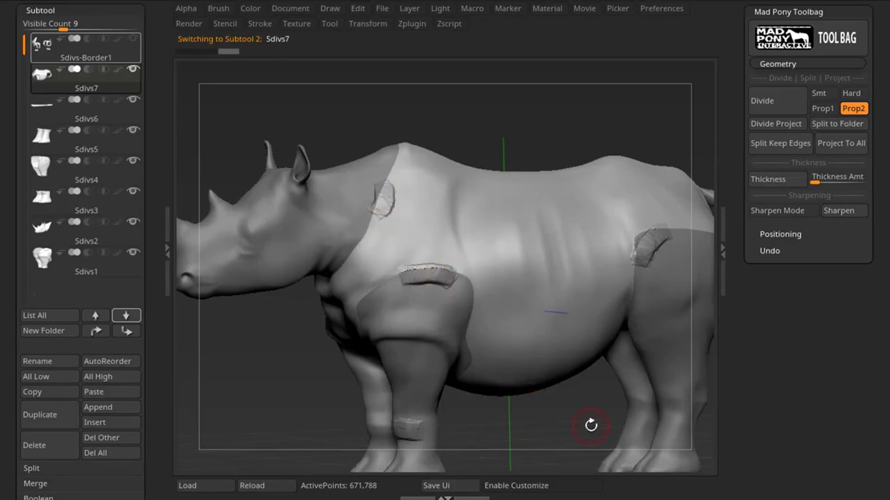
{"action": "mouse_move", "coordinate": [591, 425]}
{"action": "left_mouse_down"}
{"action": "mouse_move", "coordinate": [574, 436]}
{"action": "mouse_move", "coordinate": [594, 426]}
{"action": "left_mouse_up"}
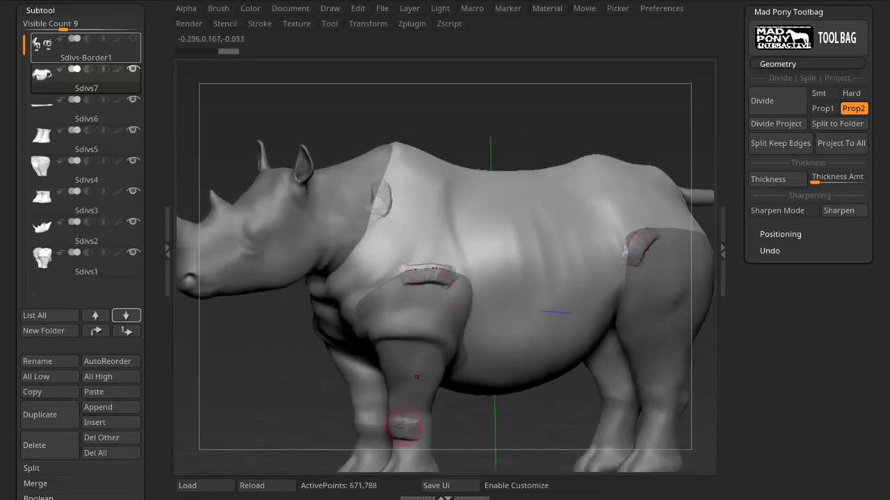
{"action": "left_click_drag", "start_coordinate": [702, 163], "coordinate": [709, 179]}
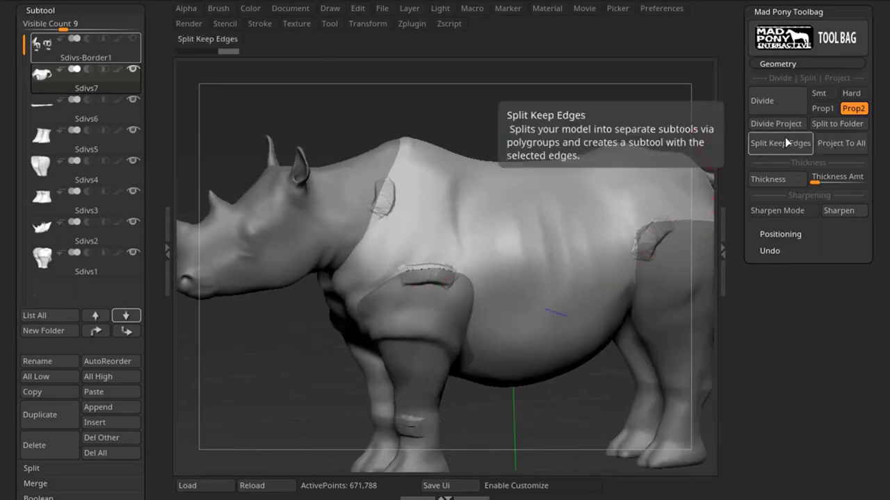